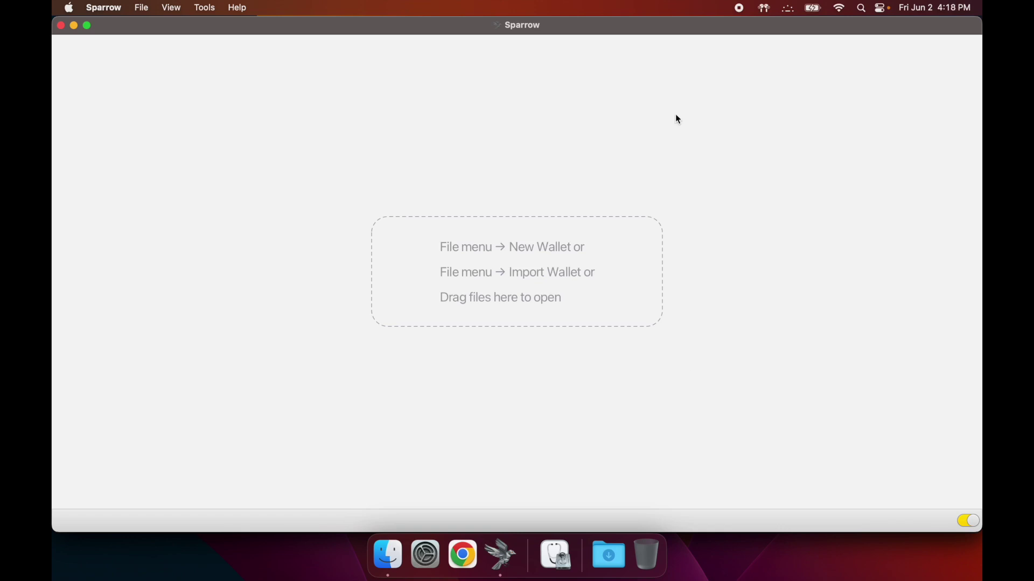
Start Import Wallet from the File menu and expand the Coldcard details on its Generic JSON export.
left_click(142, 8)
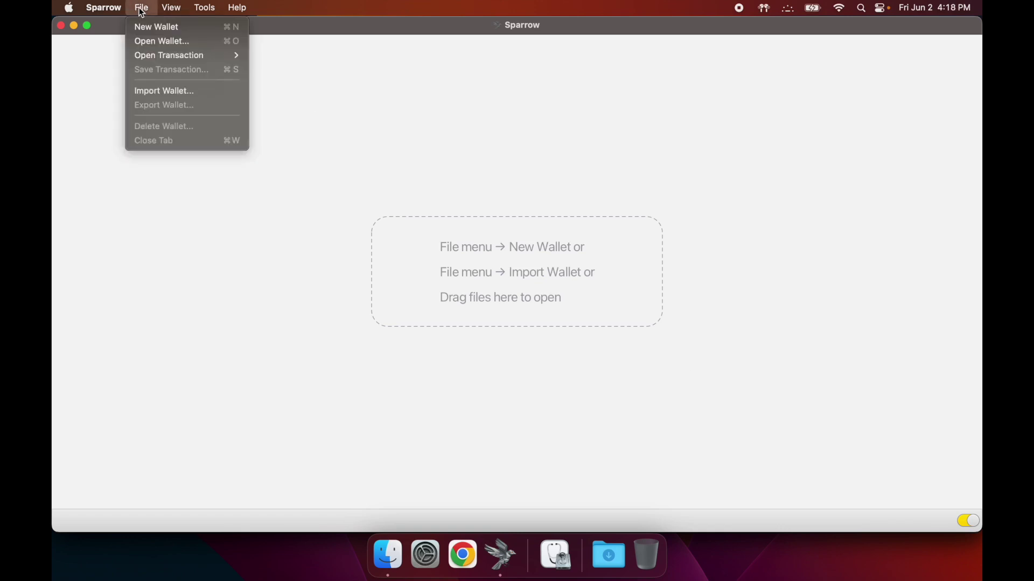
left_click(176, 89)
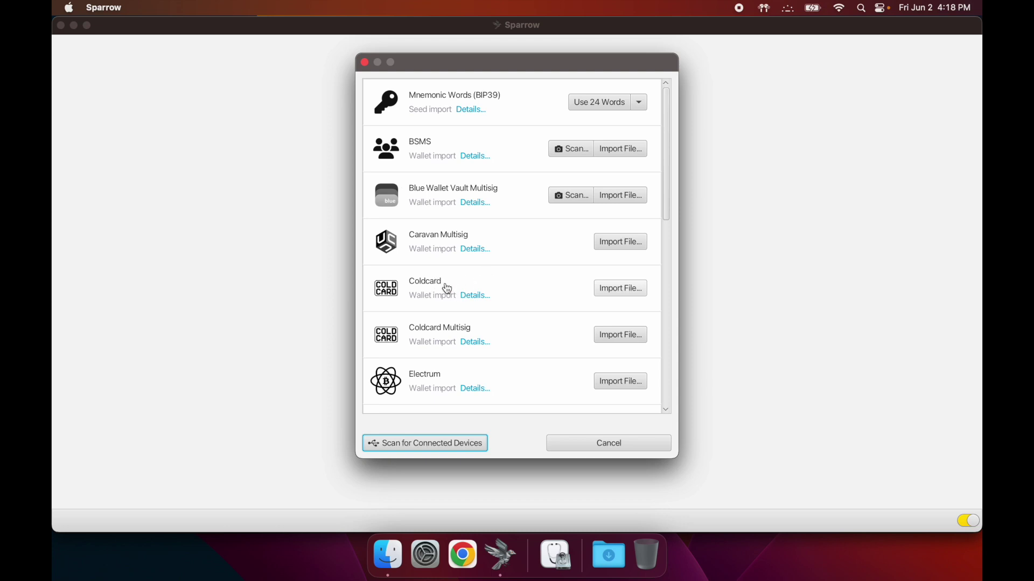
left_click(478, 297)
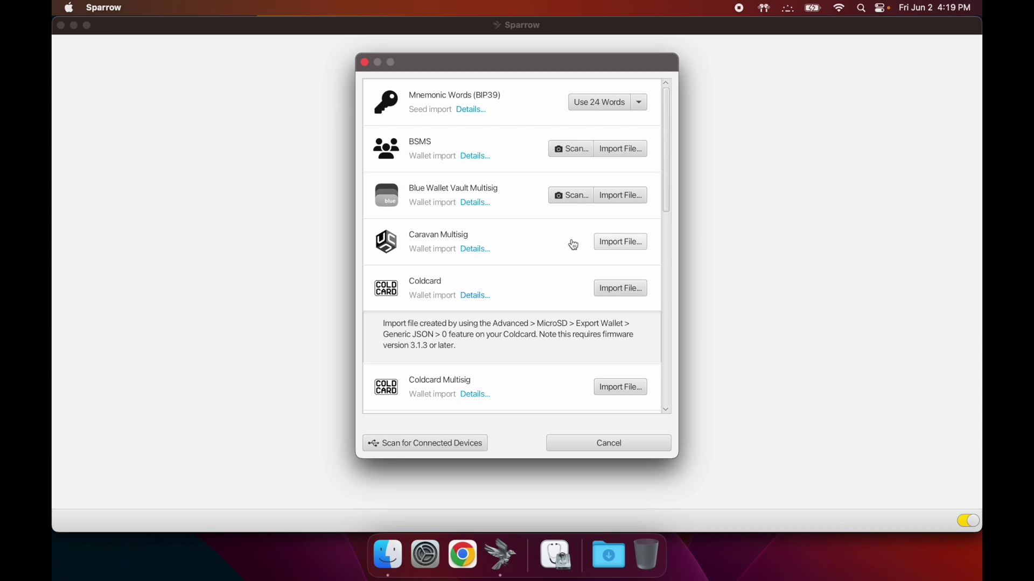
Pick coldcard-export.json on the CC MICRO SD card as the Coldcard import file.
left_click(623, 289)
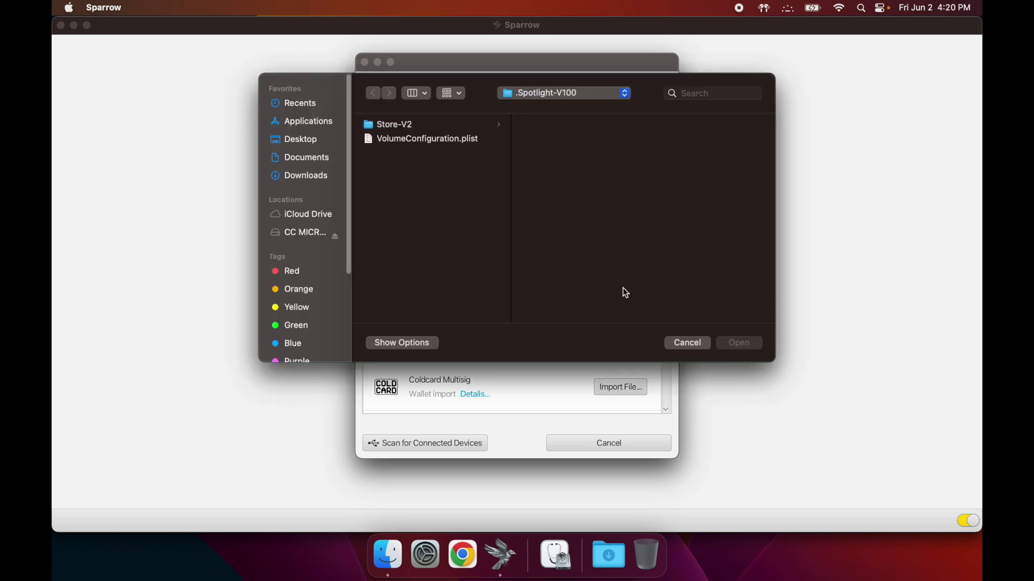
left_click(307, 237)
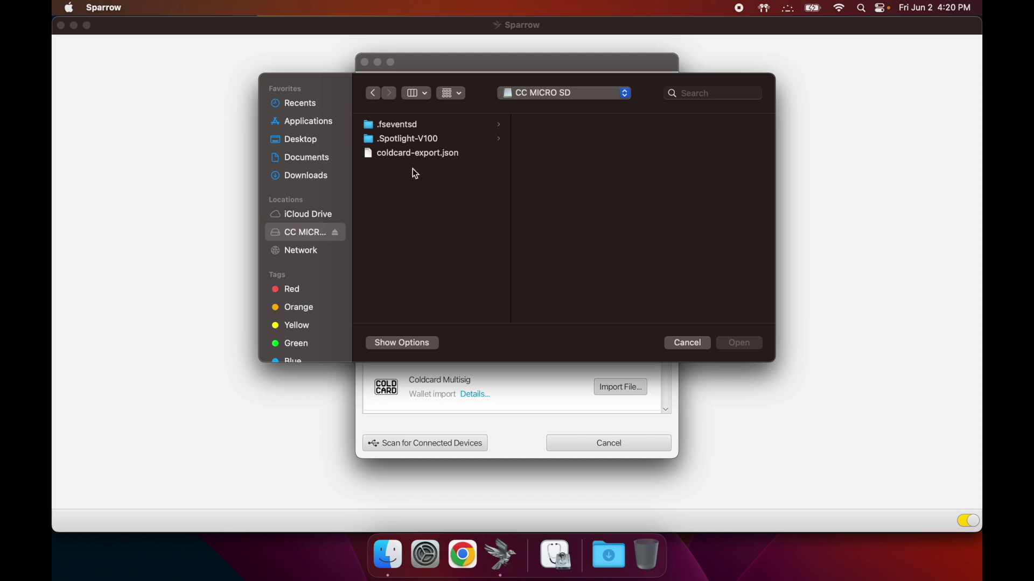
left_click(423, 155)
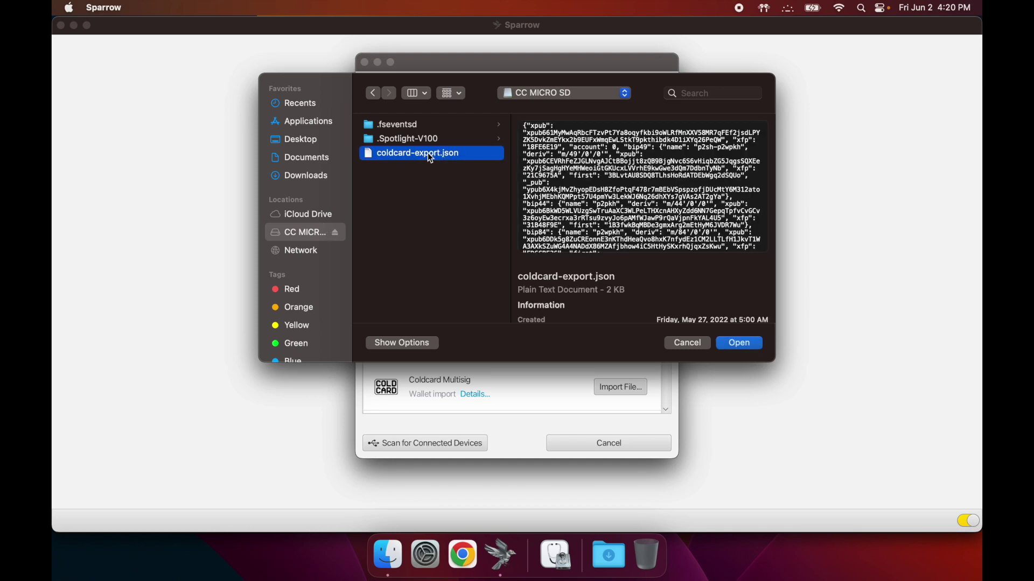
left_click(745, 346)
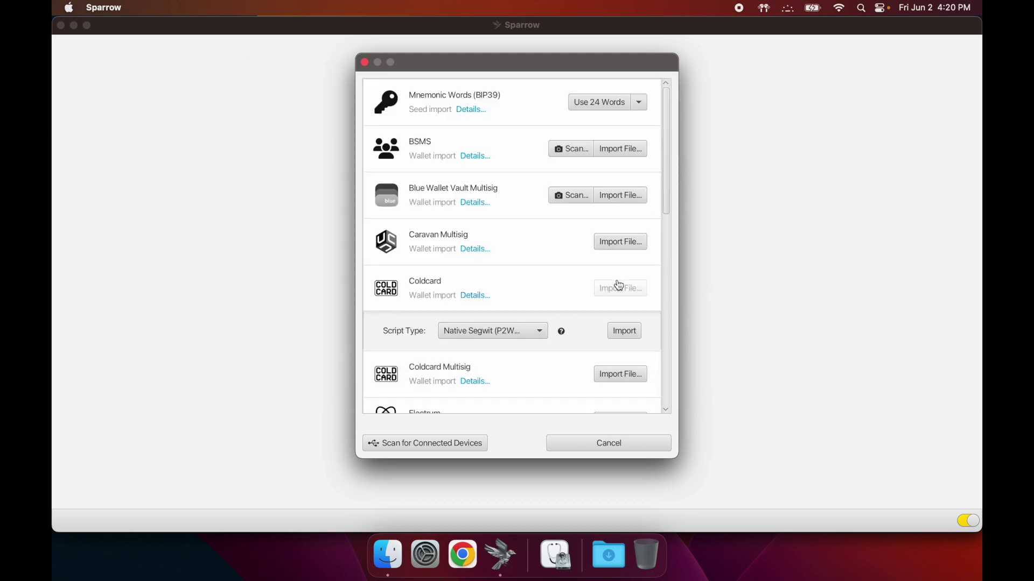
Keep Native Segwit (P2WPKH) as the script type and import the Coldcard wallet.
scroll(590, 300, "down", 1)
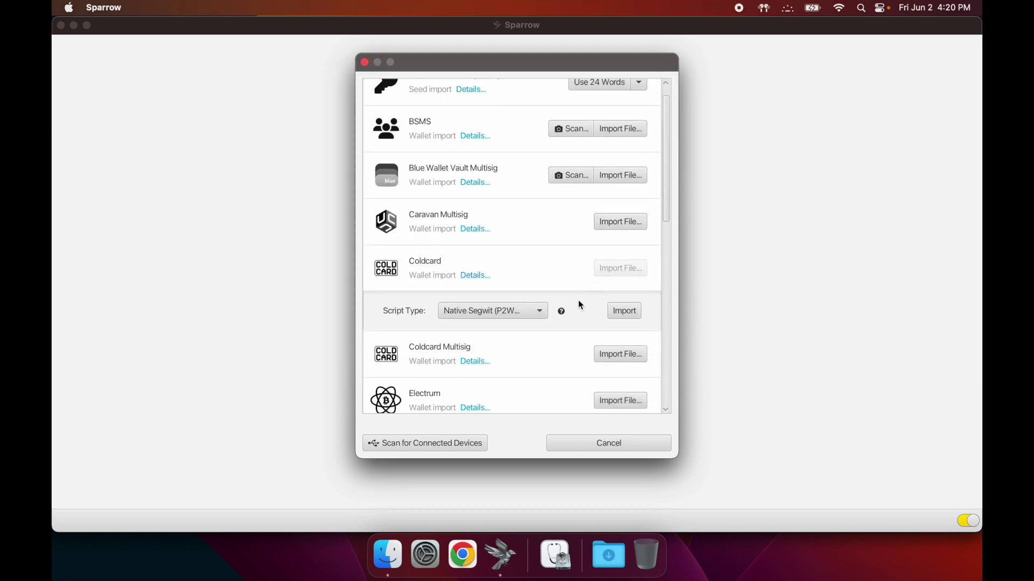
left_click(540, 316)
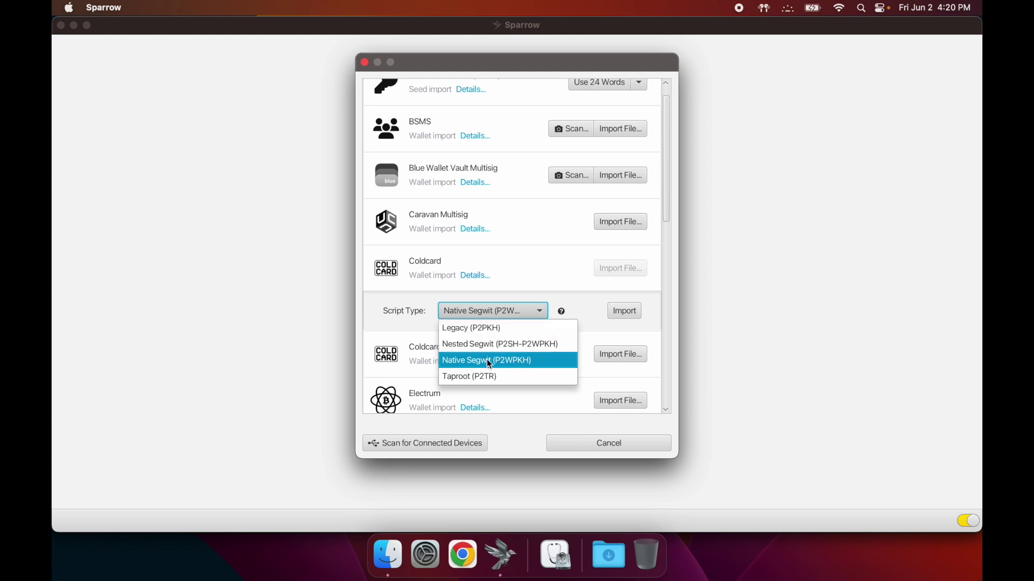
left_click(586, 308)
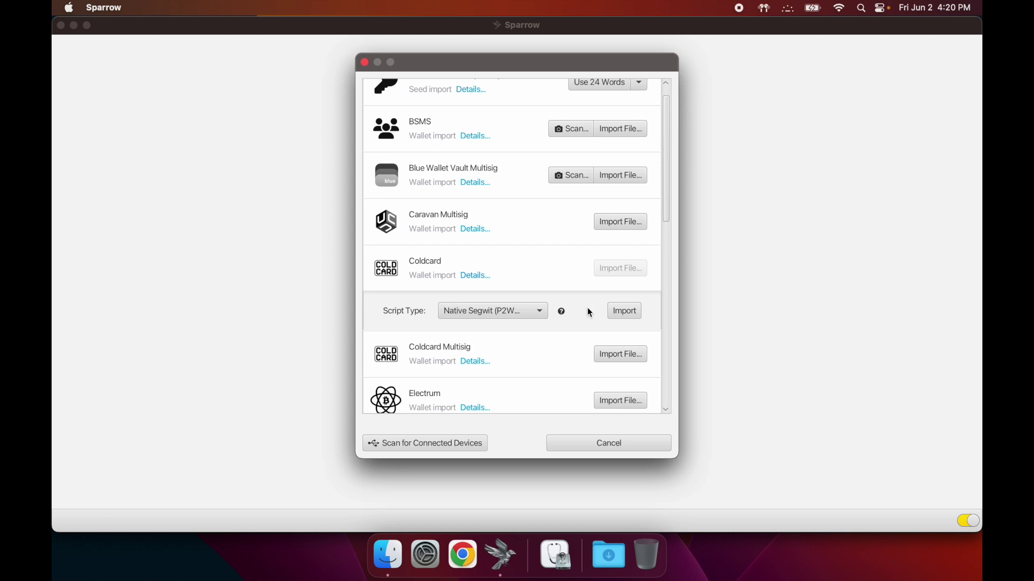
left_click(623, 311)
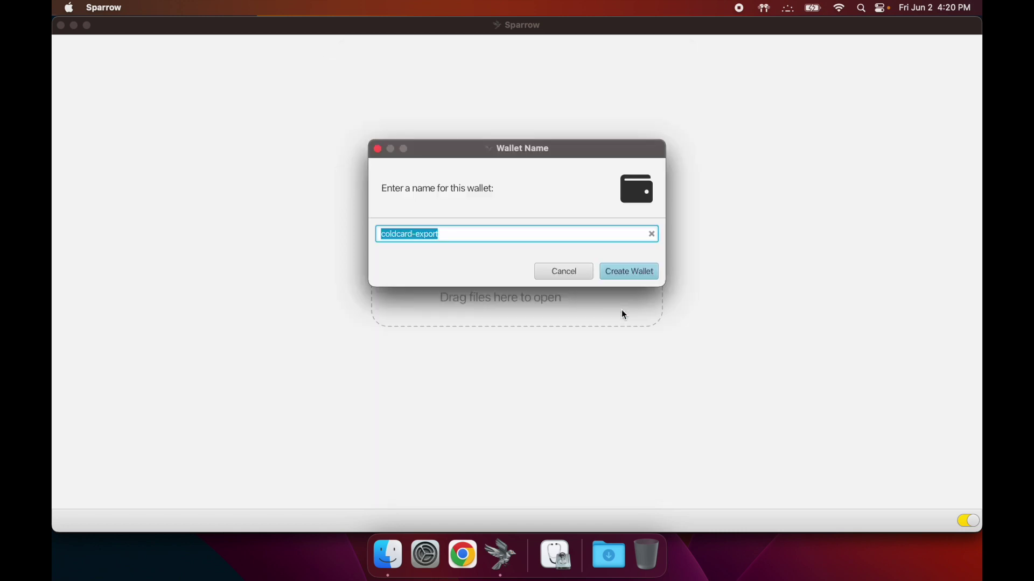
Replace the default 'coldcard-export' name with 'Tutorial Wallet' and create the wallet.
left_click(480, 235)
triple_click(479, 235)
key("BackSpace")
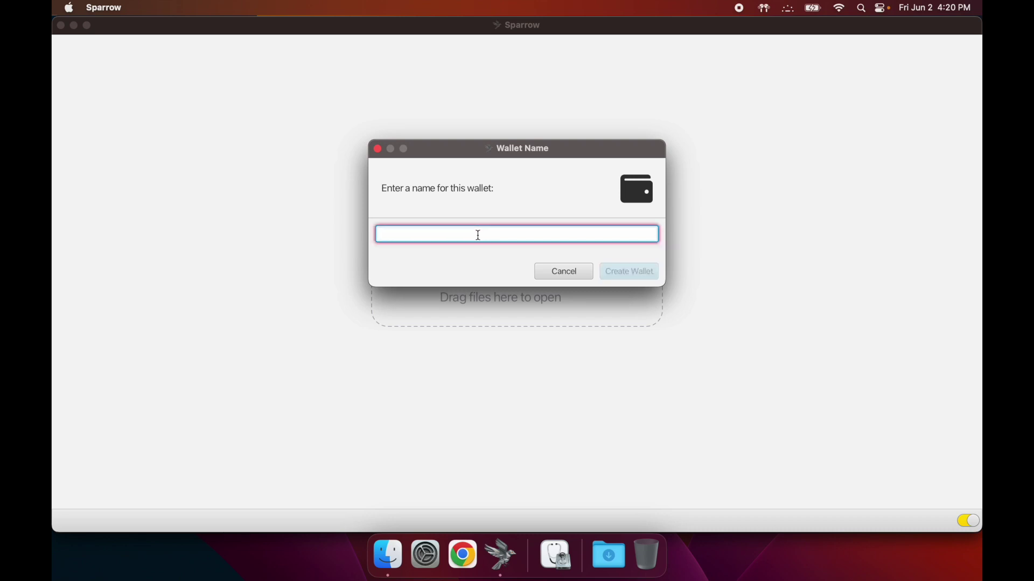
type("Tutorial")
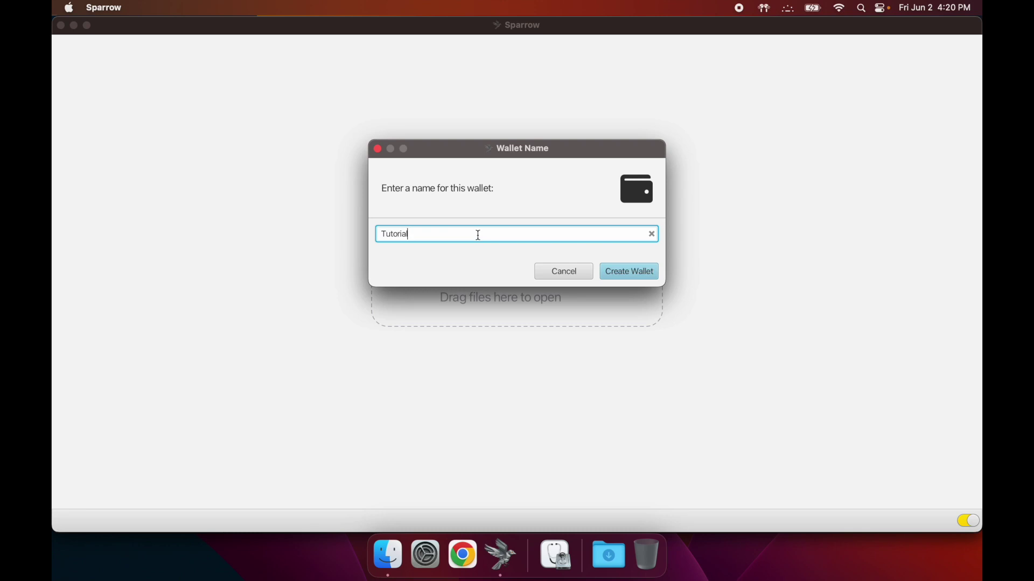
type(" Wallet")
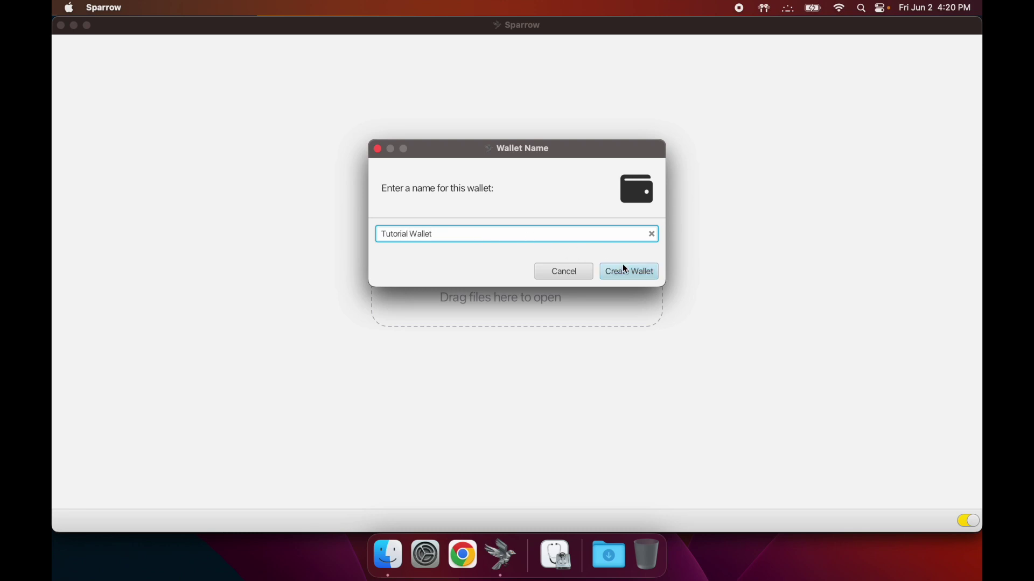
left_click(628, 270)
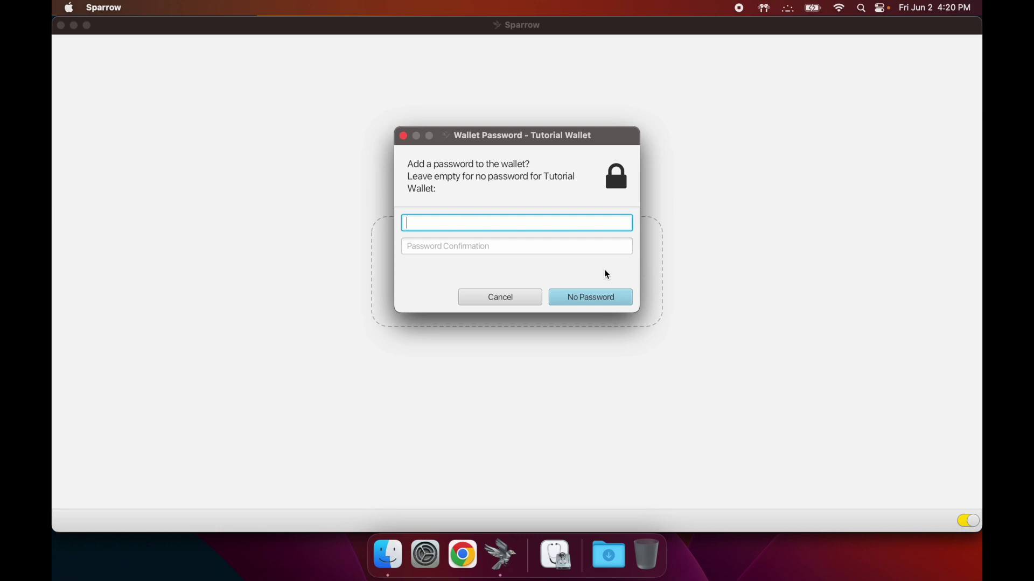
Open Tutorial Wallet with no password, let it load, and view its Send form.
left_click(605, 298)
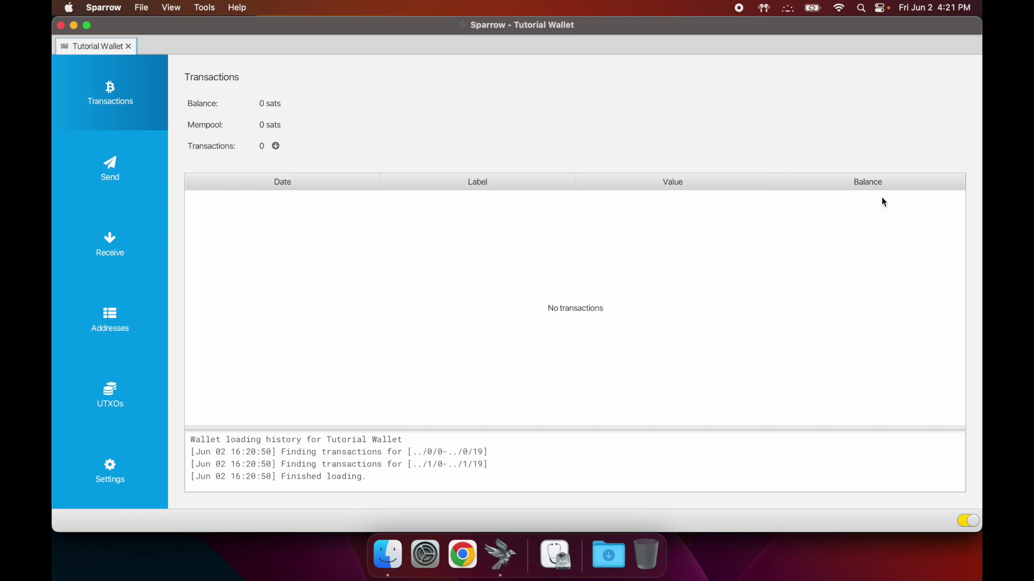
left_click(118, 178)
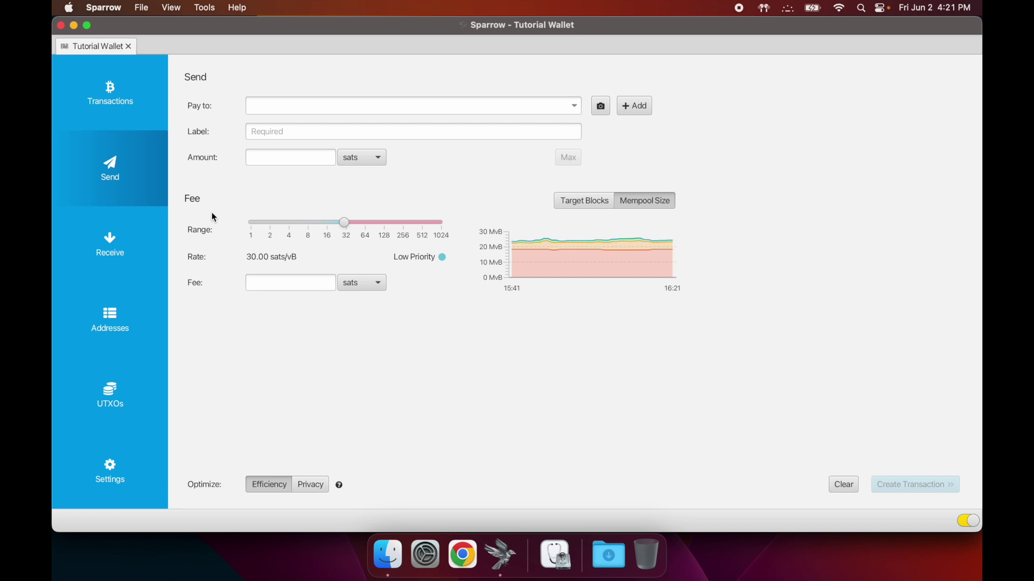
Show the first receiving address at m/84'/0'/0'/0/0 with its QR code.
left_click(137, 246)
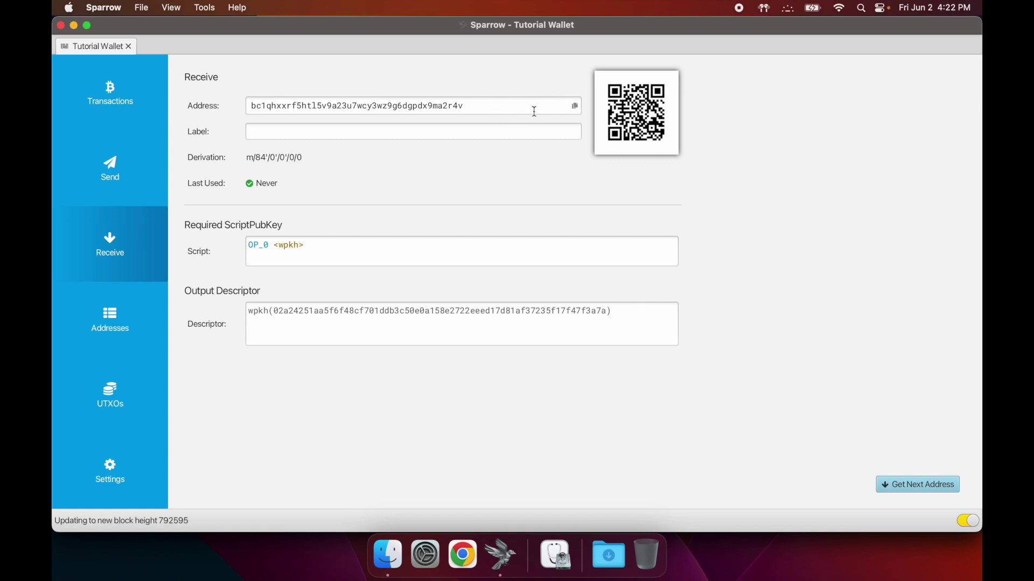
left_click(445, 132)
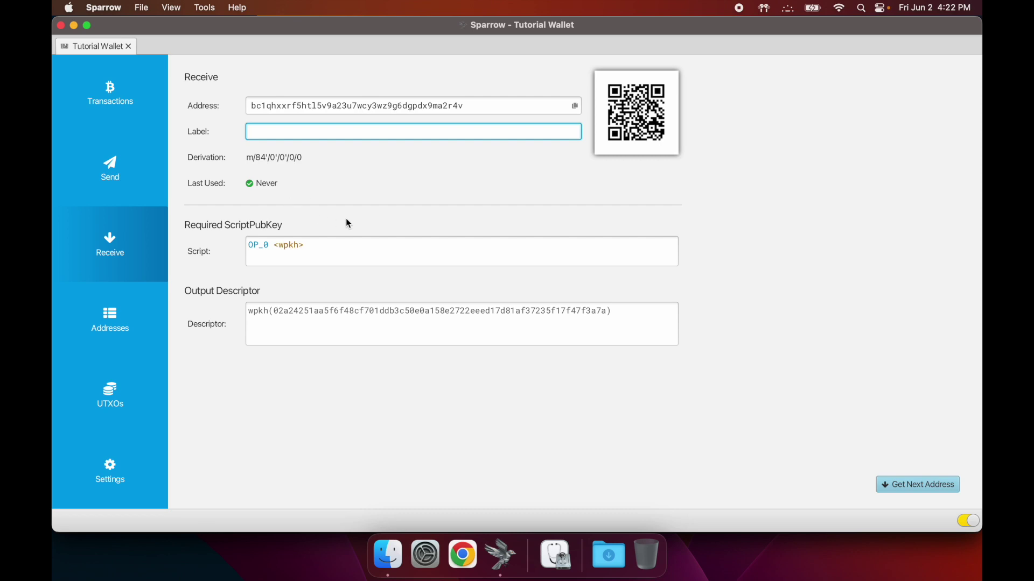
left_click(132, 323)
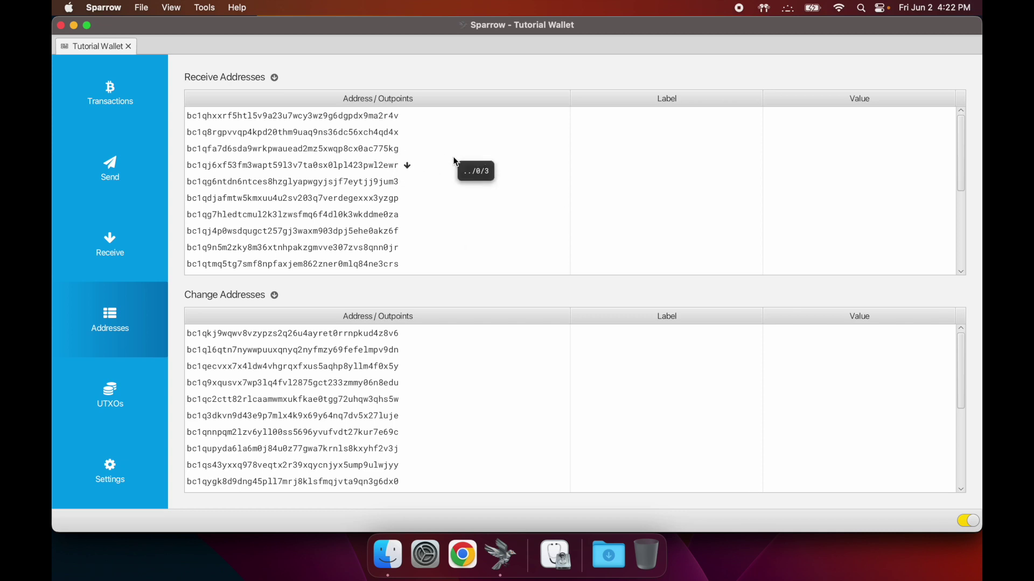
scroll(499, 148, "down", 5)
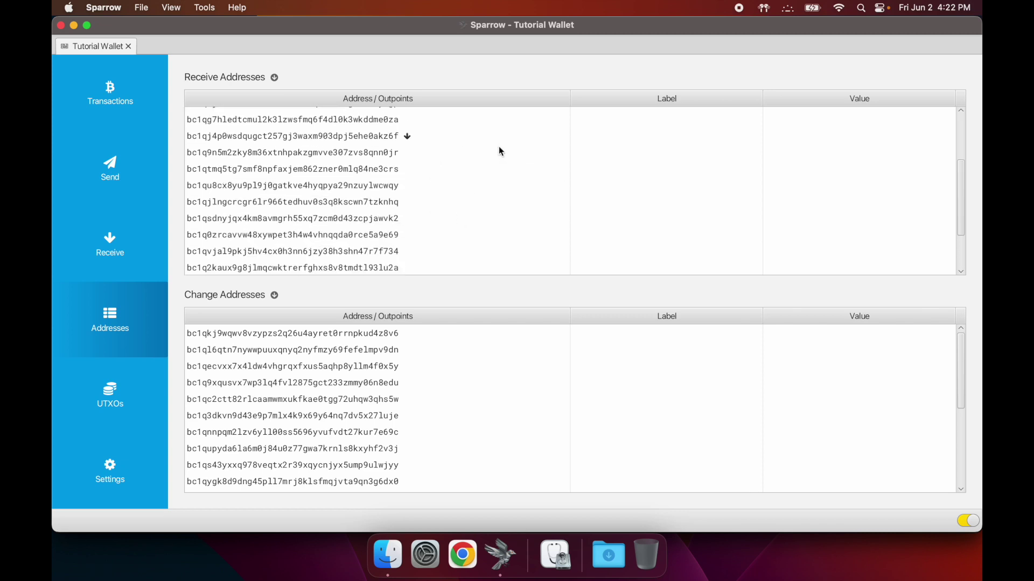
scroll(492, 213, "up", 3)
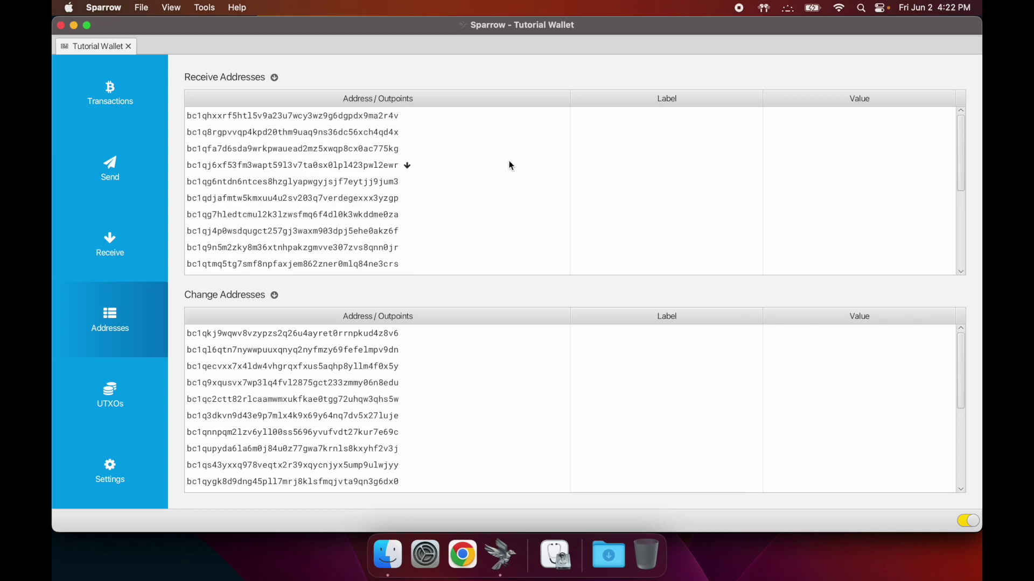
scroll(508, 160, "down", 3)
scroll(483, 201, "up", 5)
scroll(509, 173, "down", 5)
scroll(486, 223, "up", 5)
mouse_move(483, 120)
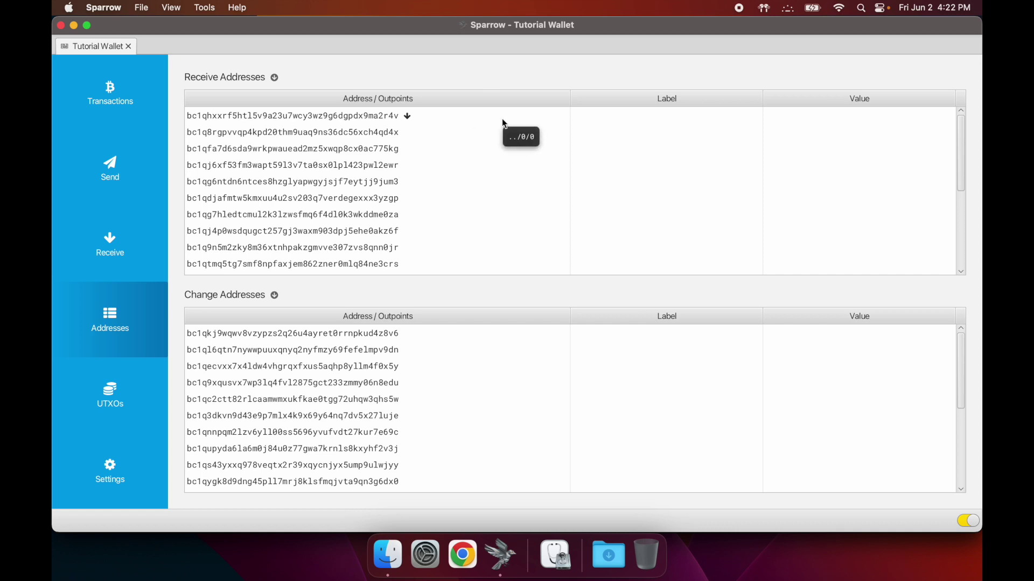
scroll(478, 122, "down", 5)
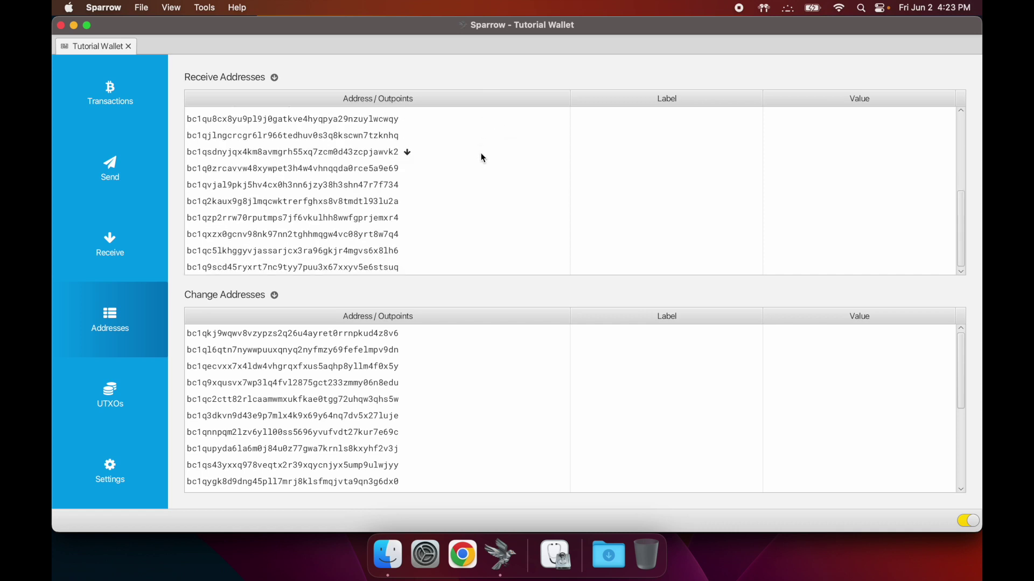
scroll(480, 156, "down", 3)
scroll(480, 152, "up", 3)
scroll(498, 167, "up", 5)
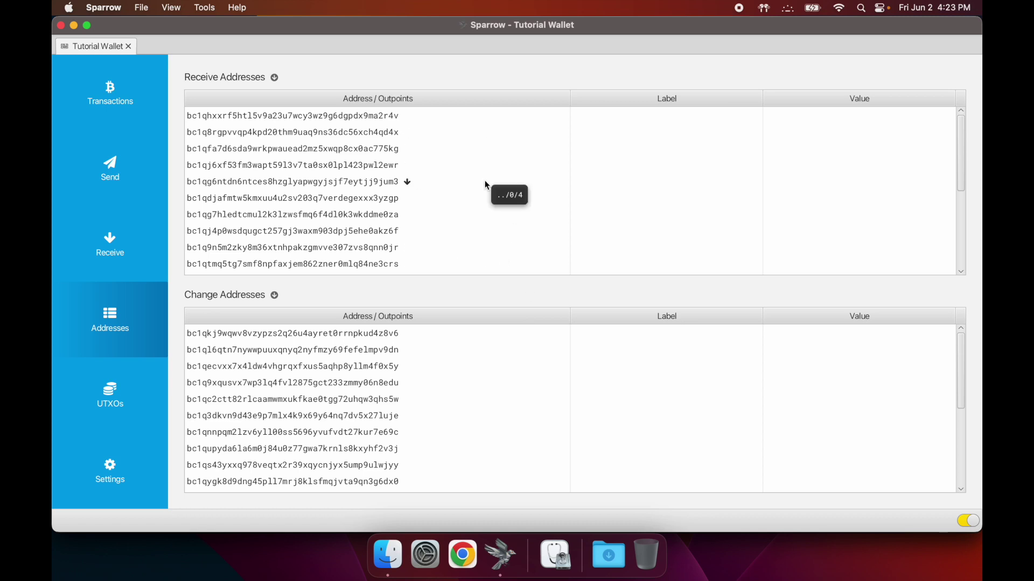
View the UTXOs list, then the Settings showing Single Signature, Native Segwit and Coldcard keystore.
left_click(126, 392)
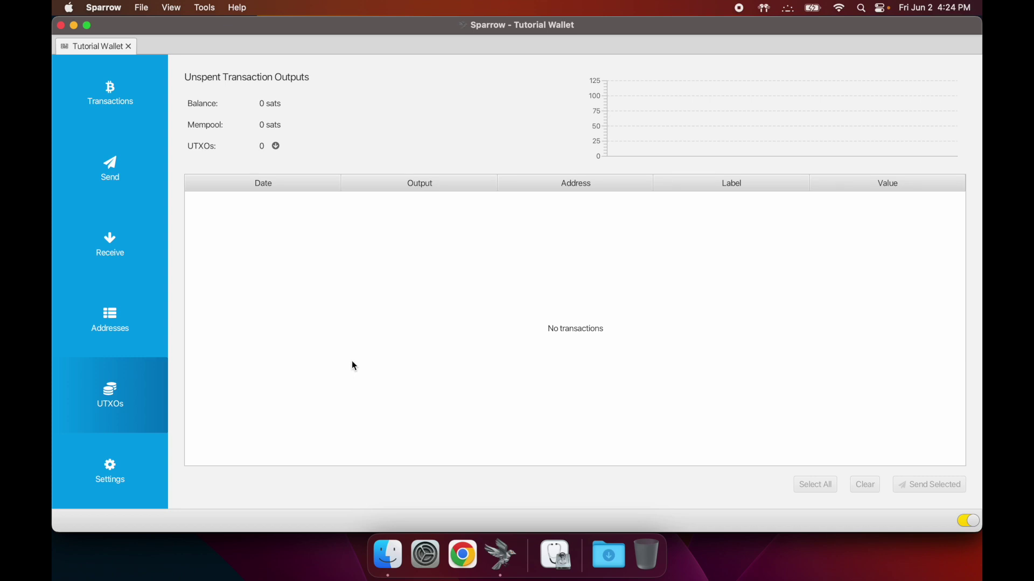
left_click(134, 452)
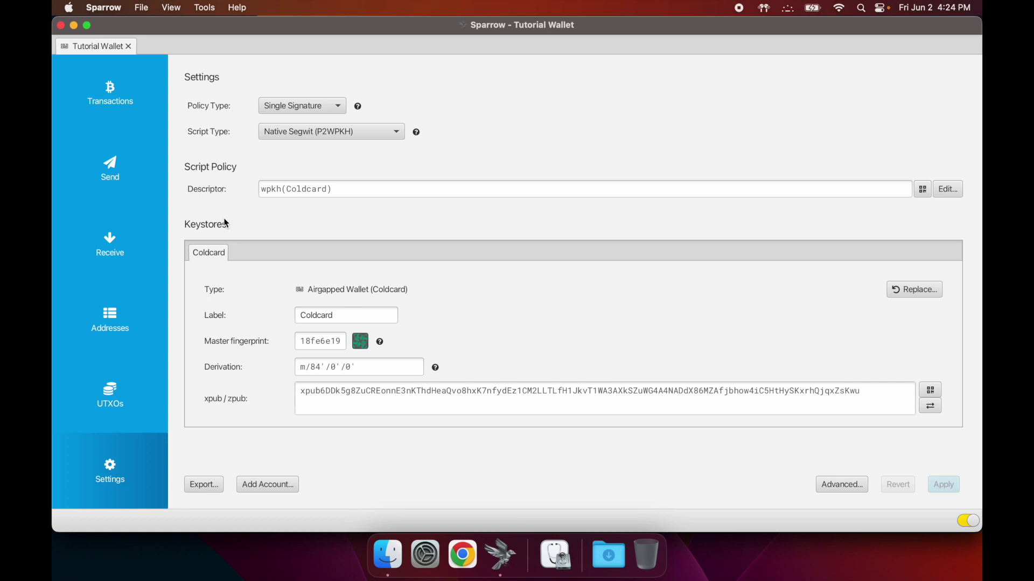
left_click(335, 108)
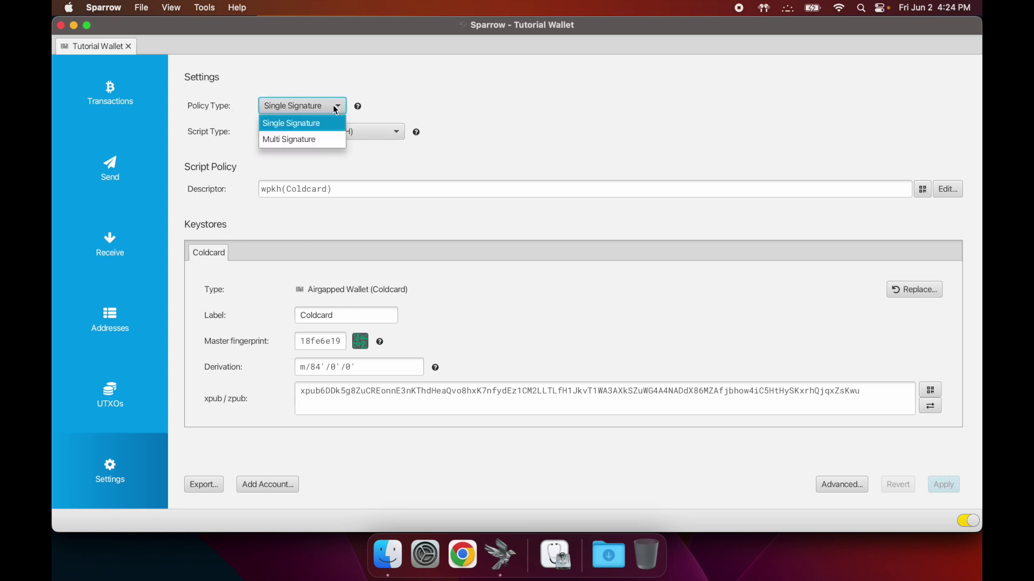
left_click(439, 135)
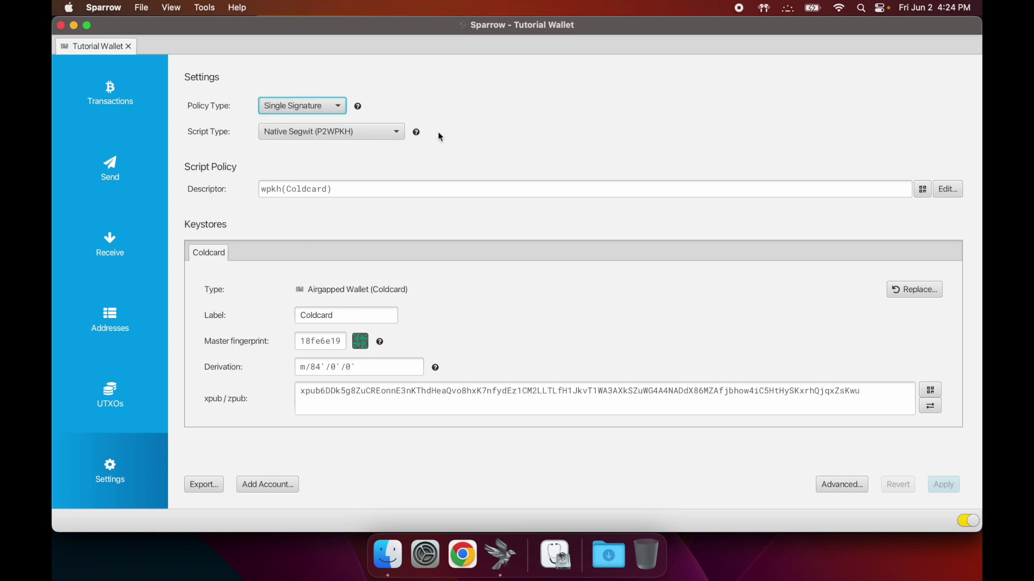
left_click(365, 139)
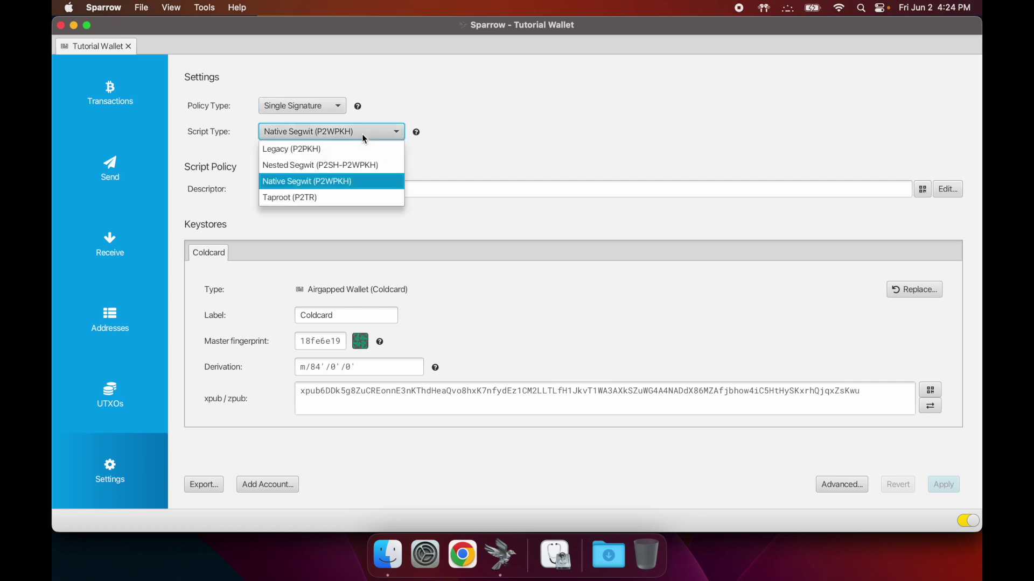
left_click(483, 154)
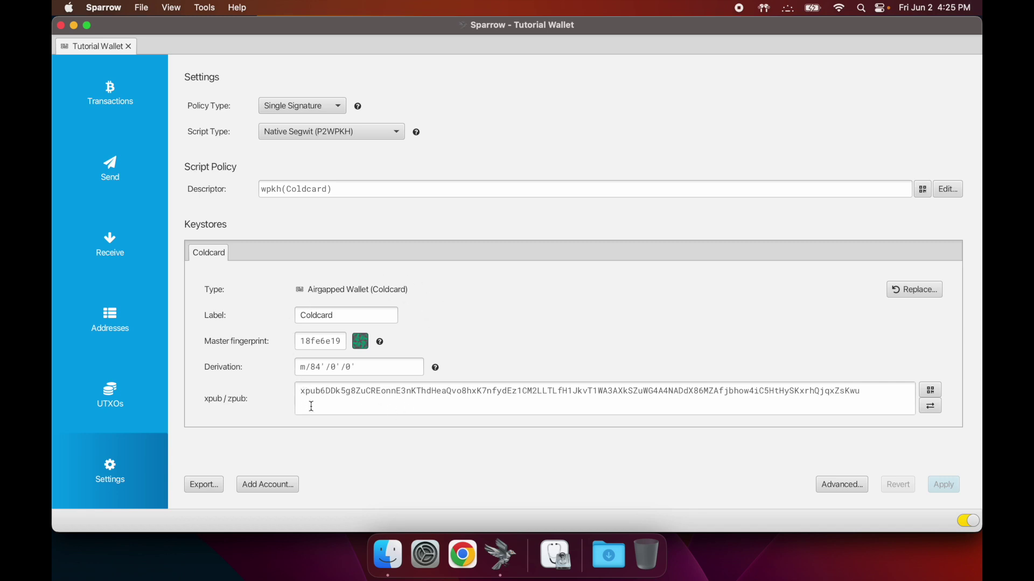
Inspect the m/84'/0'/0' derivation path and xpub, then return to the empty Transactions page.
triple_click(374, 367)
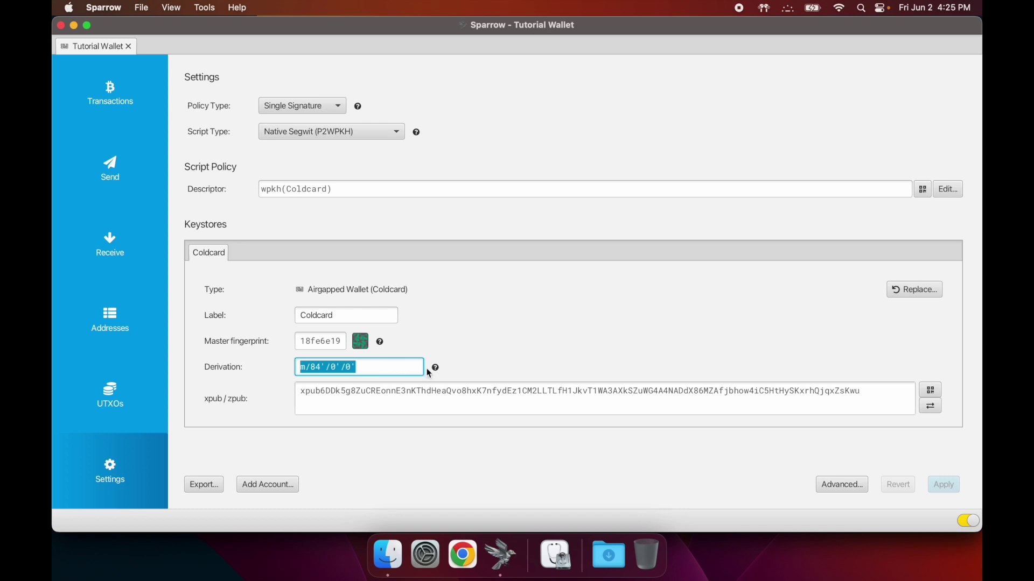
left_click(403, 369)
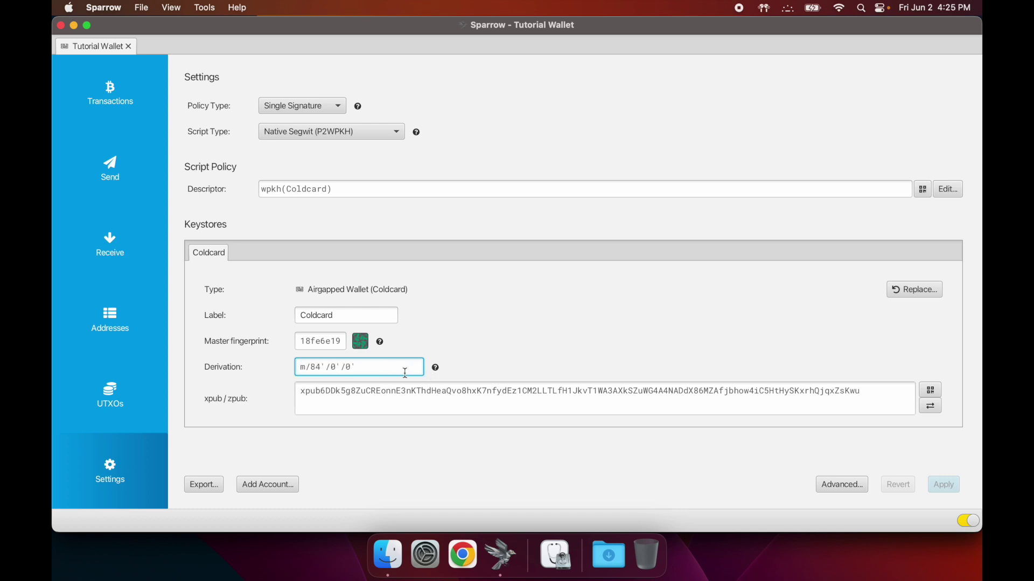
triple_click(369, 371)
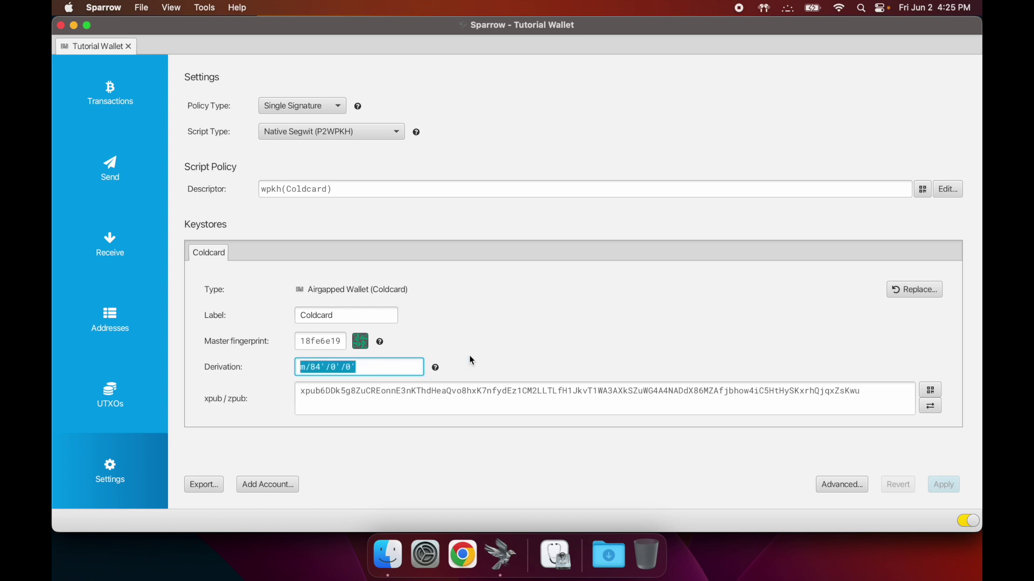
left_click(384, 369)
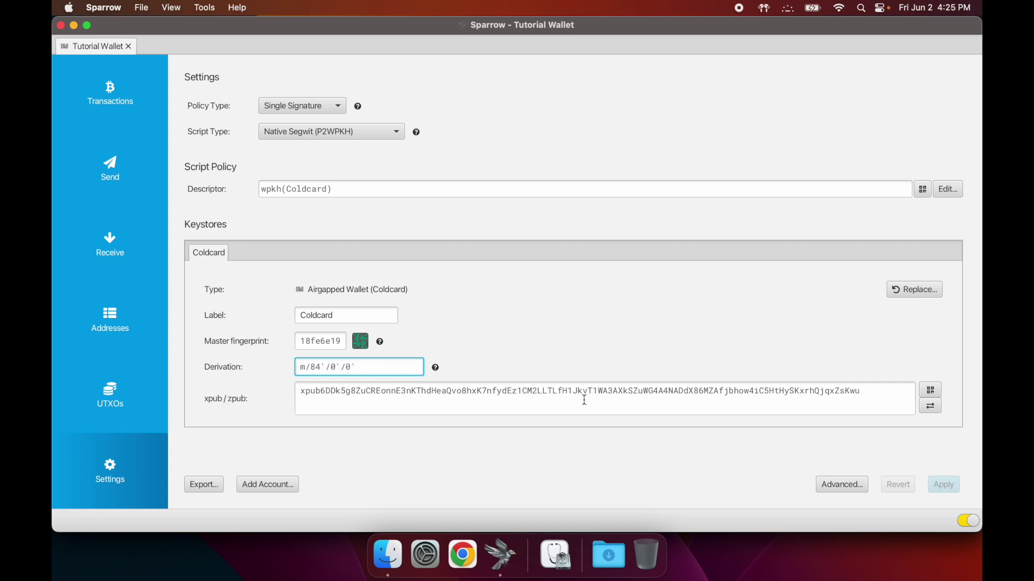
double_click(504, 392)
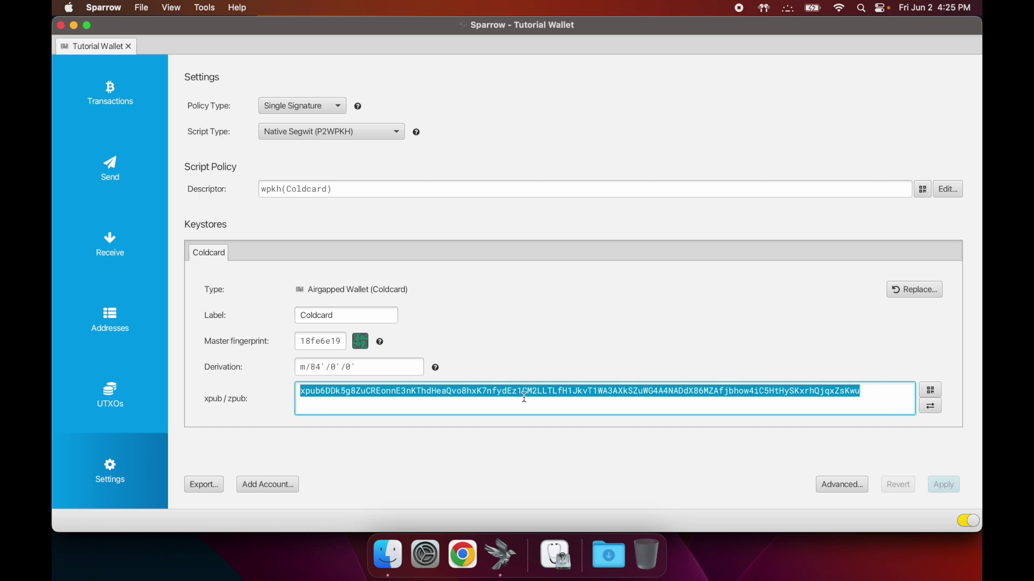
left_click(524, 392)
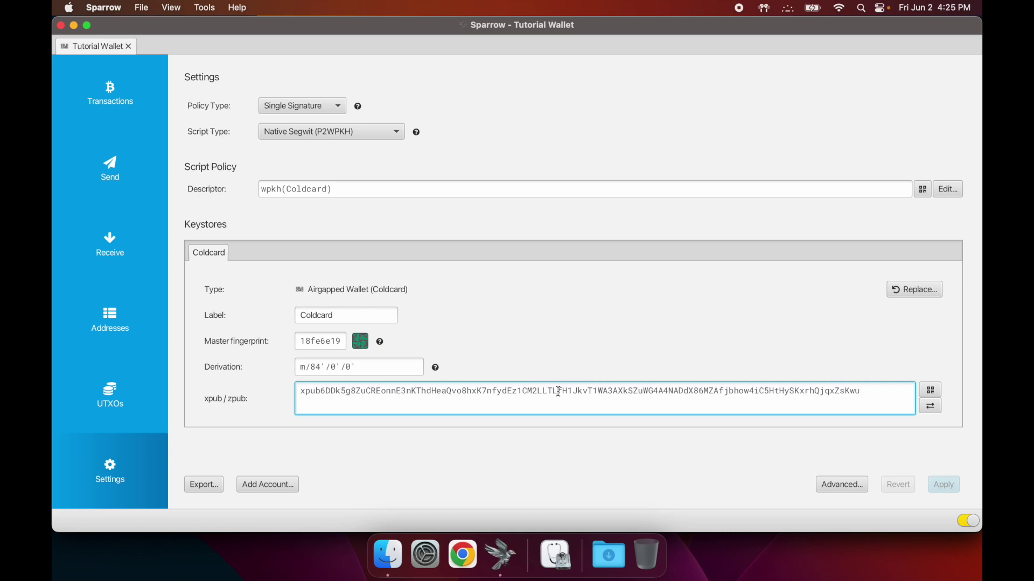
double_click(522, 392)
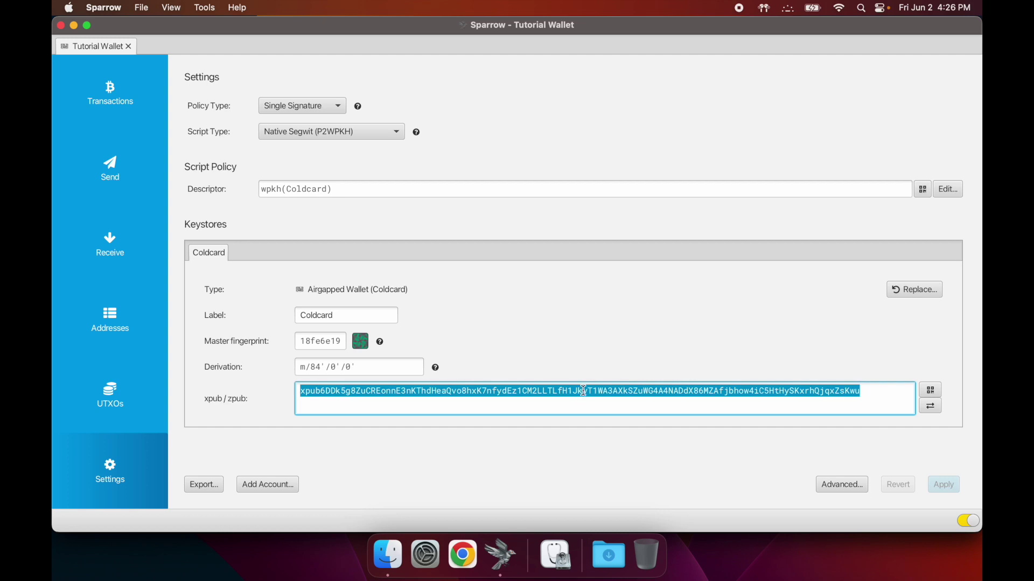
left_click(583, 390)
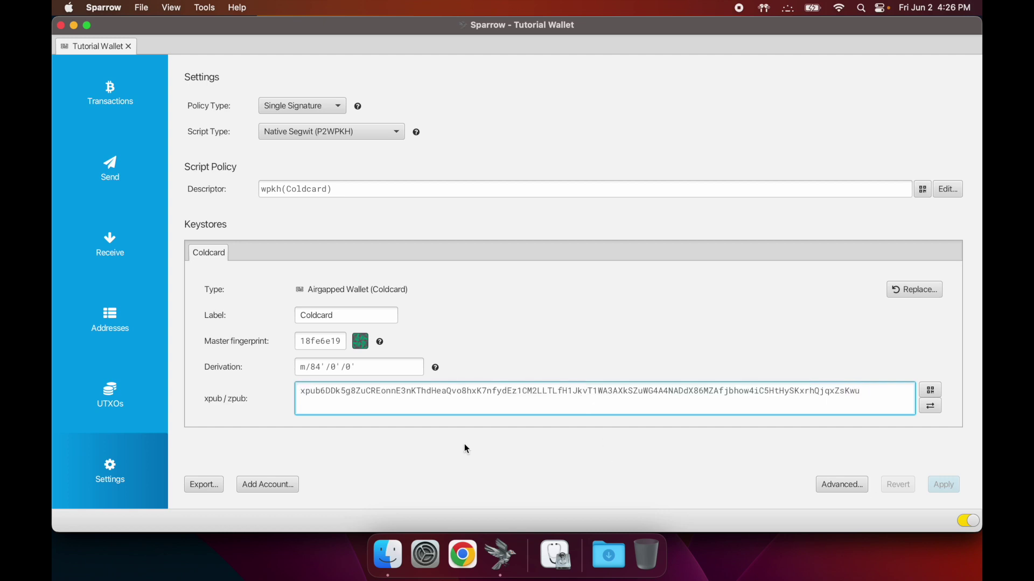
left_click(126, 107)
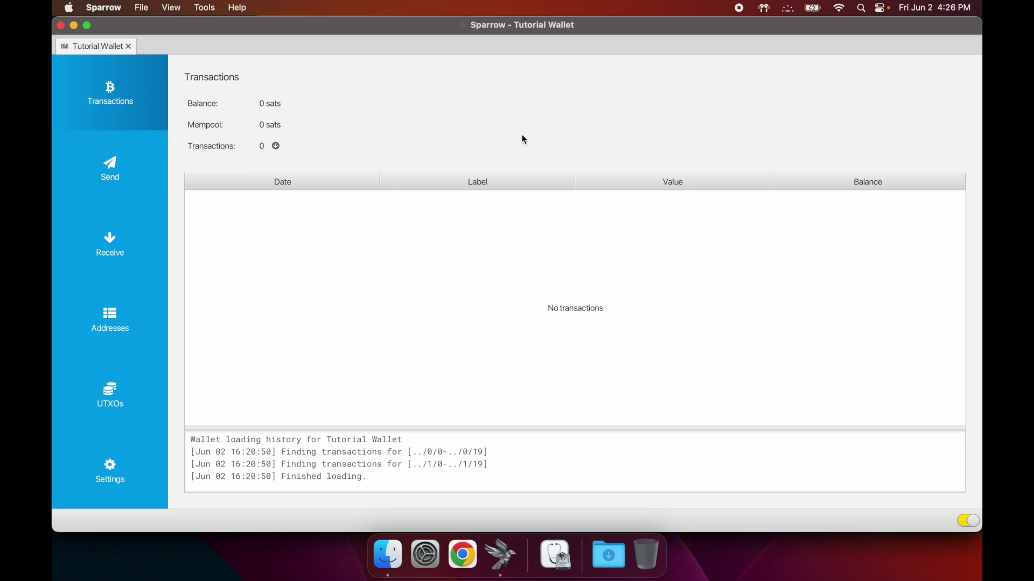
Show the unused receiving address at m/84'/0'/0'/0/0 and its QR code again.
left_click(143, 243)
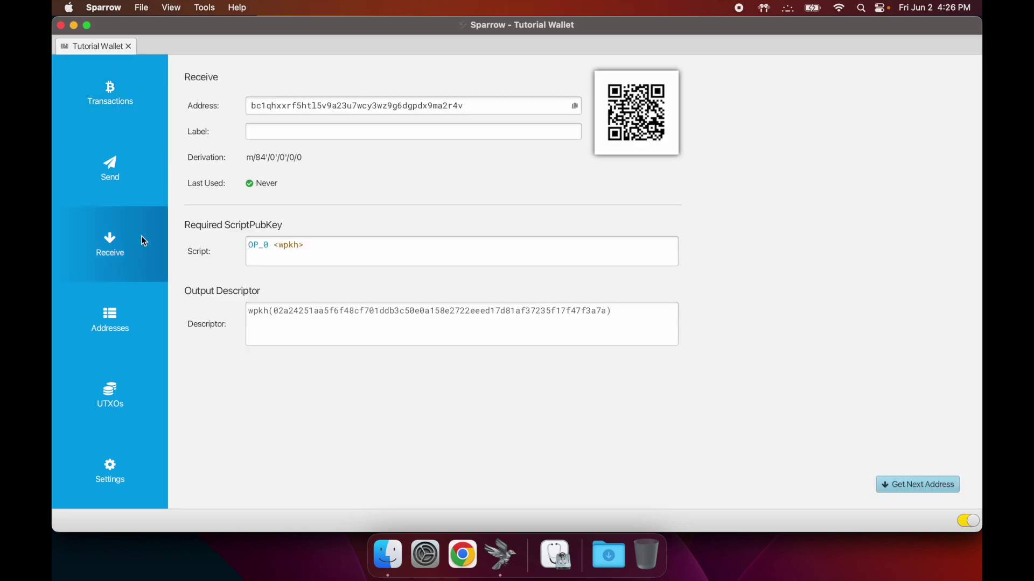